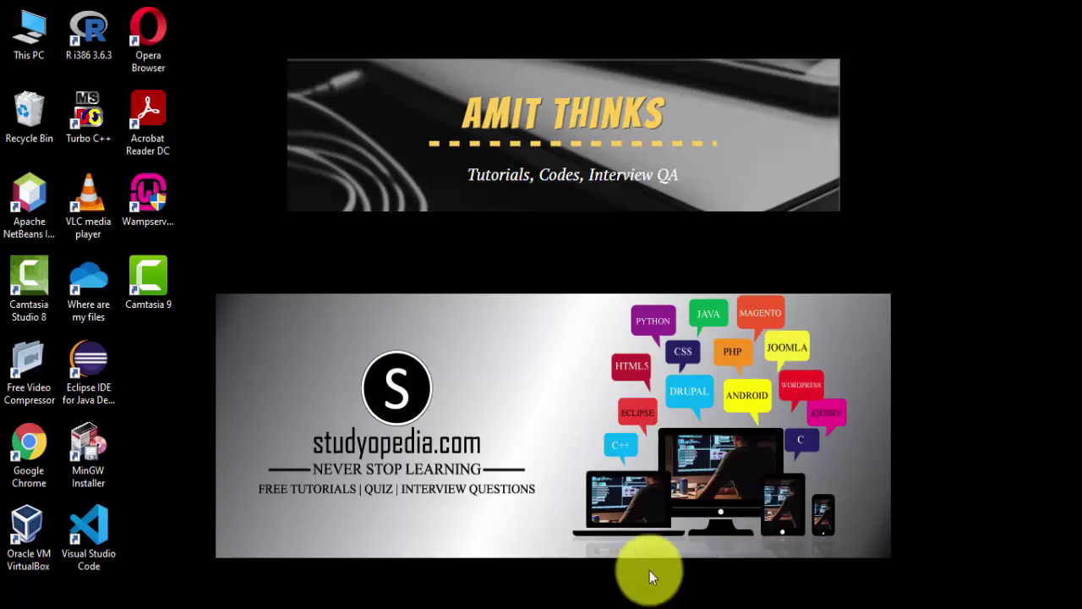
In a new Chrome window, search 'download gimp' and open the official GIMP Downloads page.
left_click(602, 607)
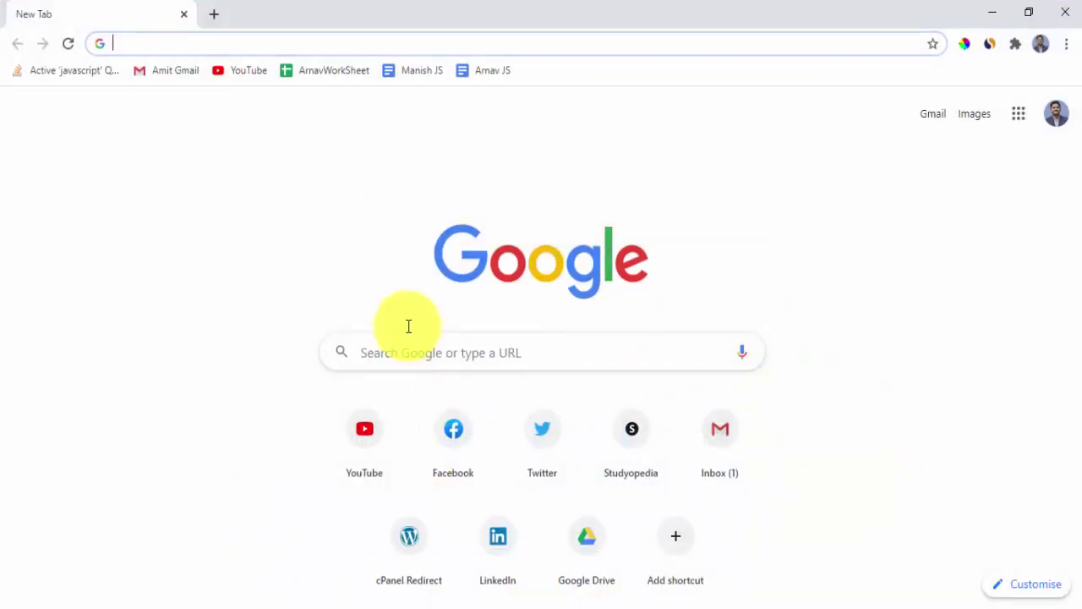
left_click(395, 341)
type("download ")
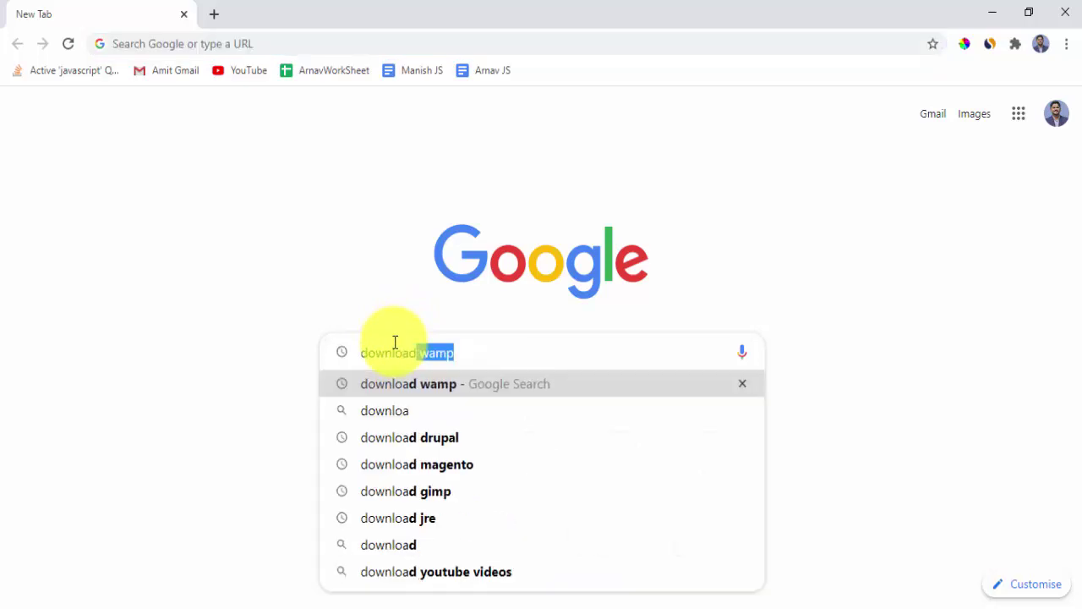
type("gimp")
key("Return")
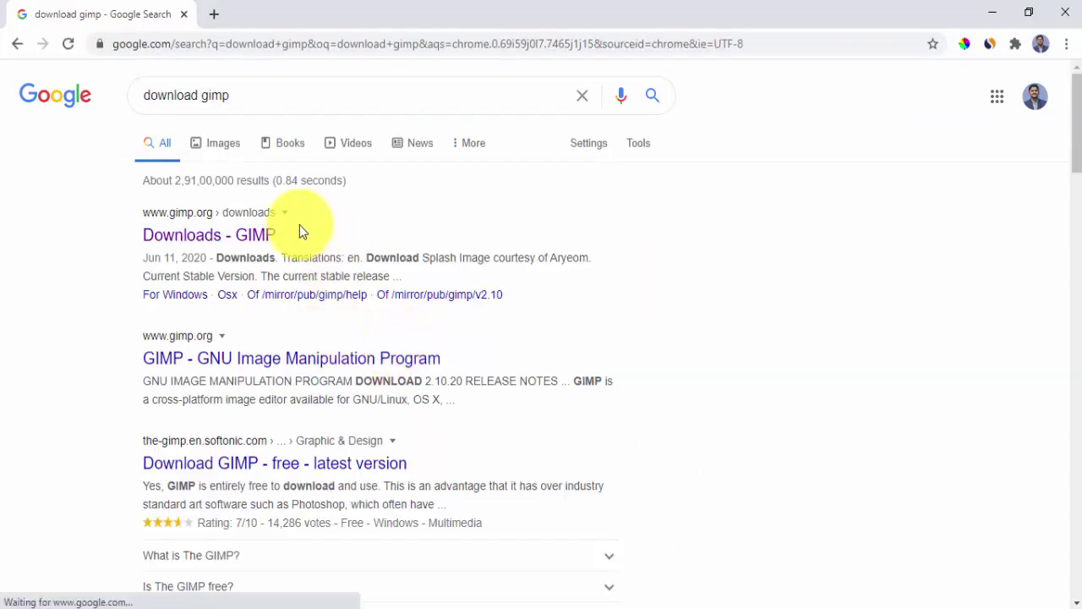
left_click(249, 245)
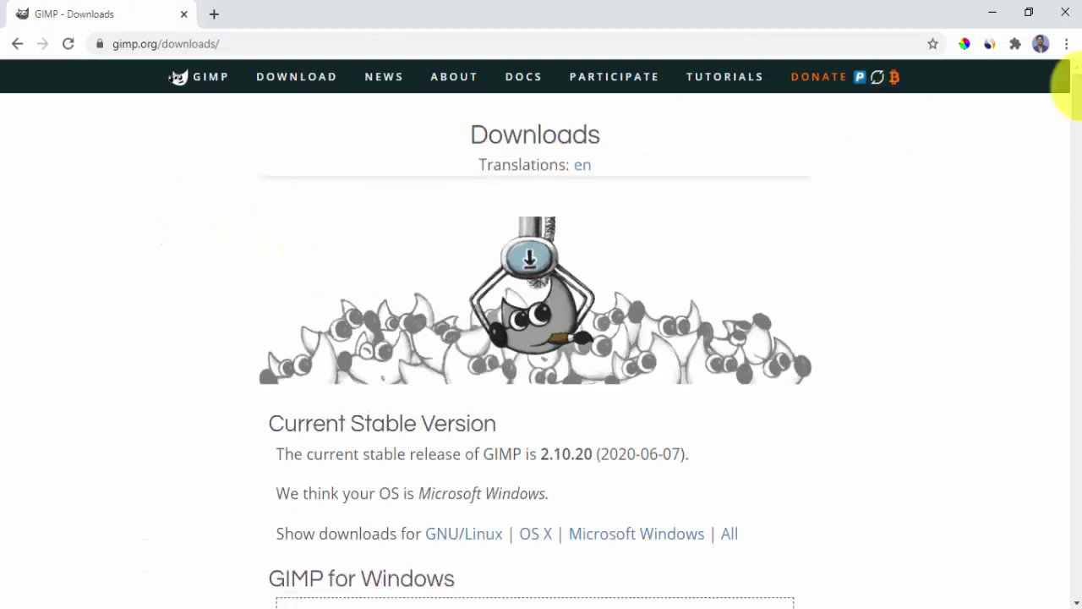
Start the direct download of the GIMP 2.10.20 installer.
scroll(1074, 101, "down", 4)
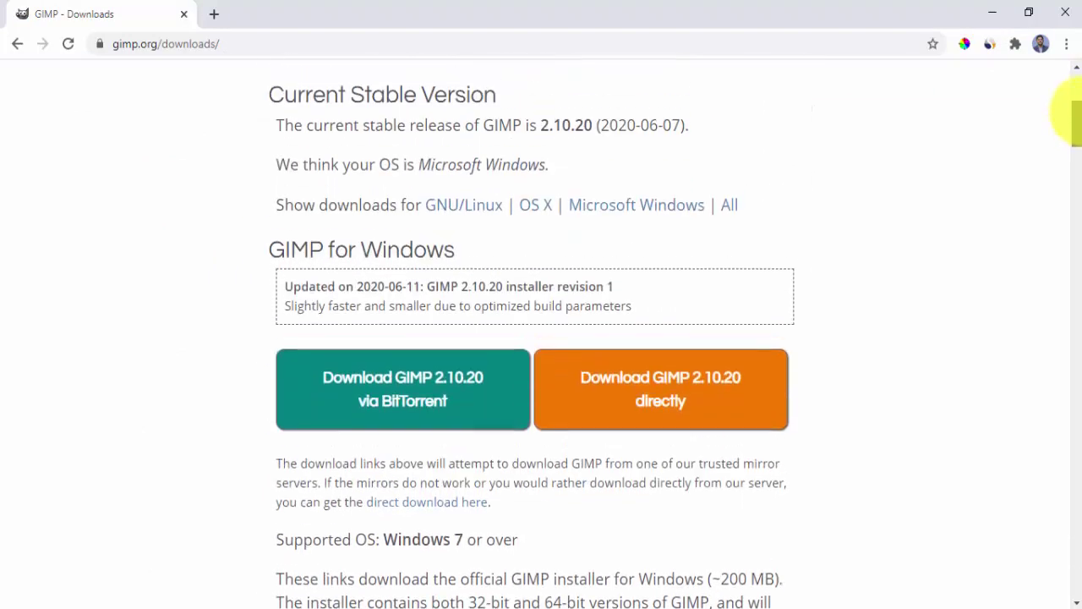
scroll(1076, 110, "up", 1)
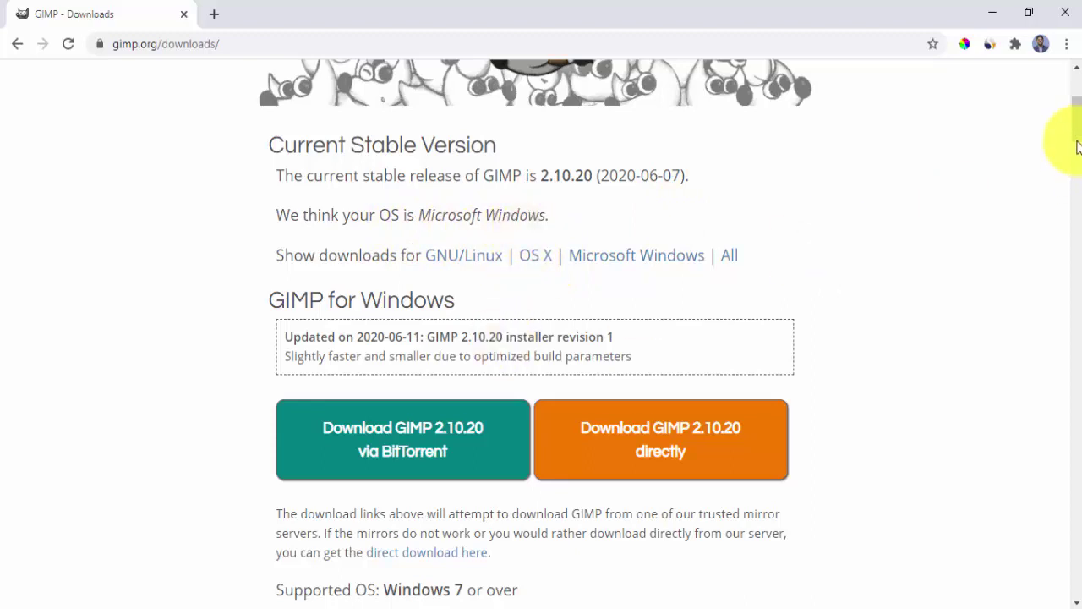
left_click_drag(1072, 133, 1078, 148)
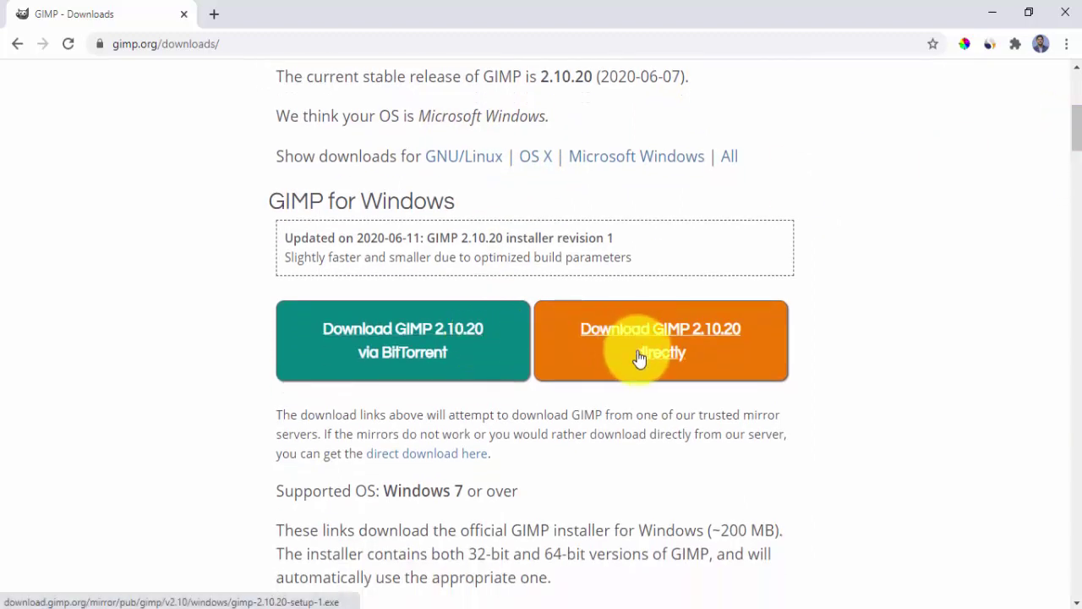
triple_click(427, 201)
left_click(660, 326)
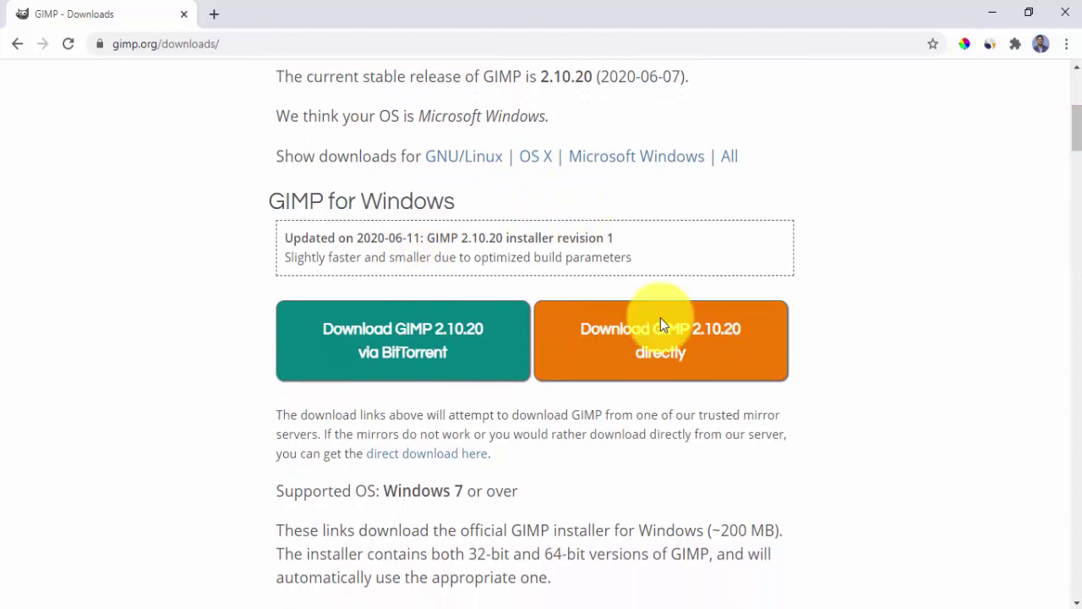
left_click(676, 353)
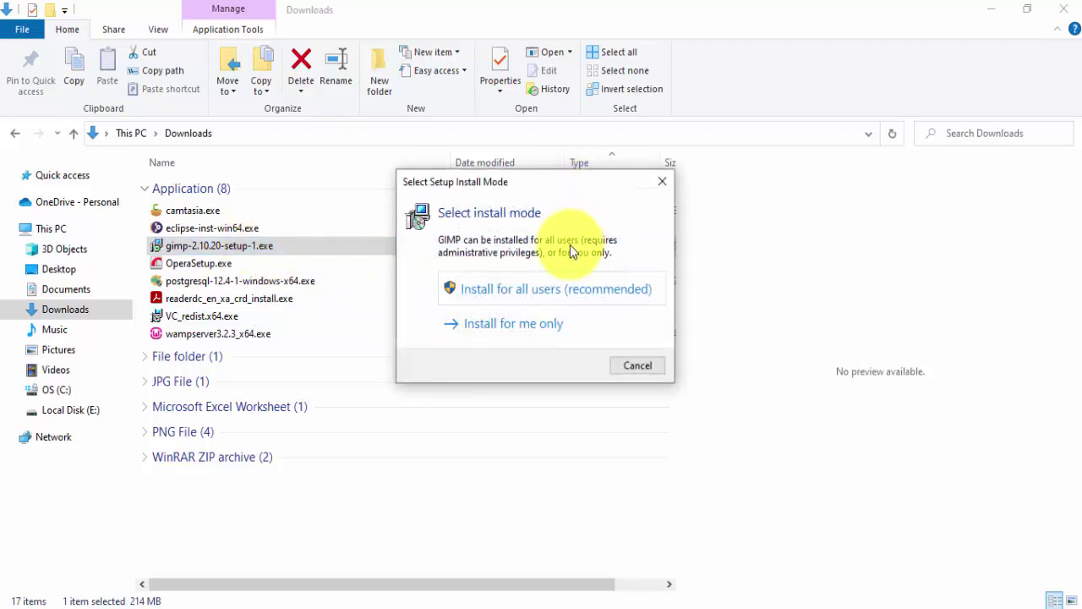
Run gimp-2.10.20-setup-1.exe with 'Install for all users (recommended)'.
left_click(554, 290)
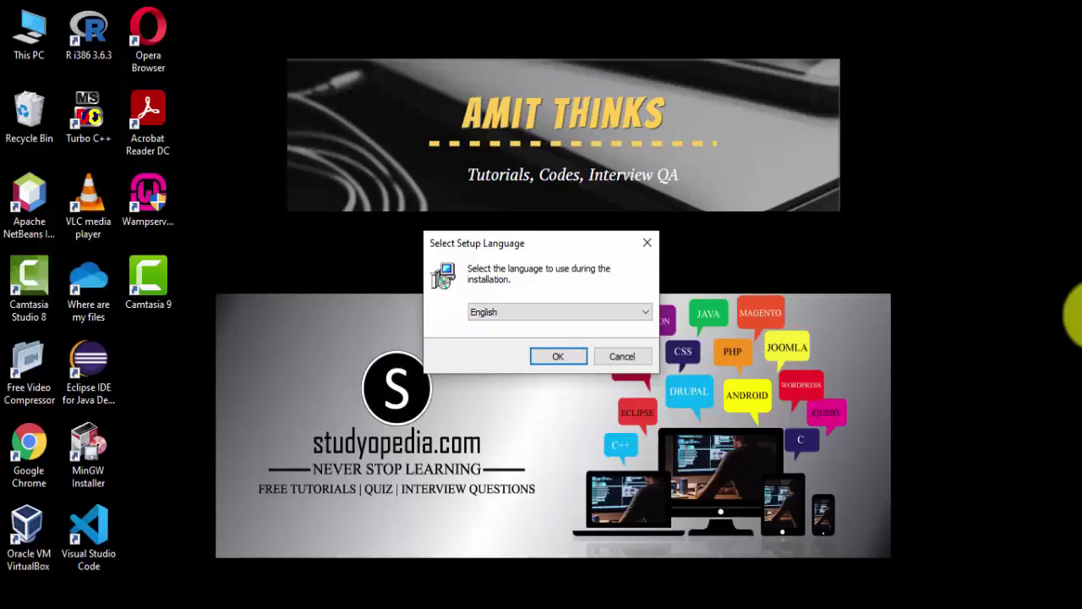
Keep English as the setup language, install GIMP, and finish the setup wizard.
left_click(606, 323)
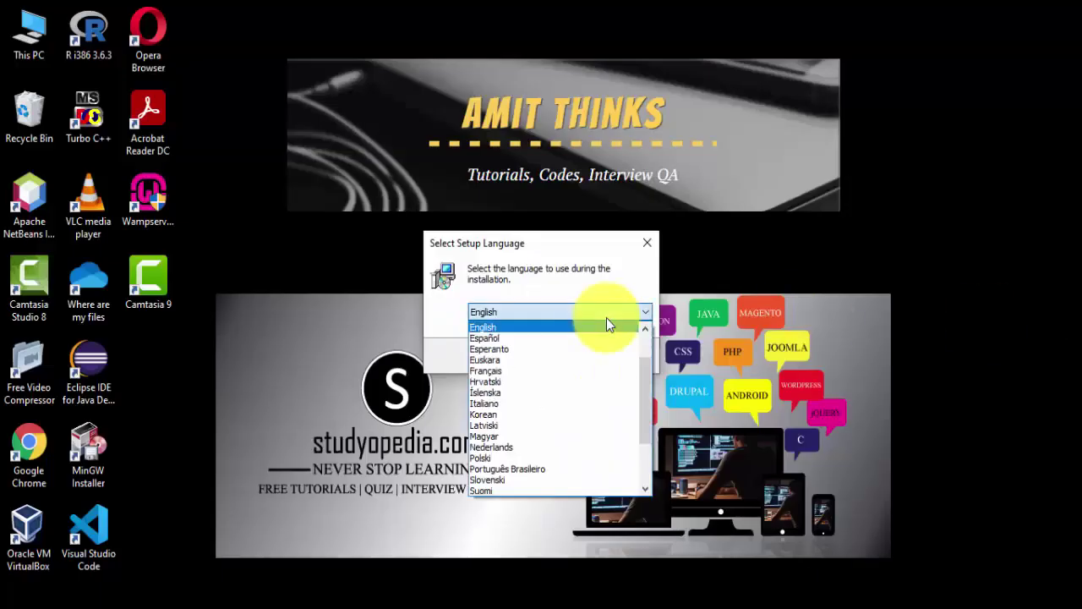
left_click(609, 322)
left_click(559, 359)
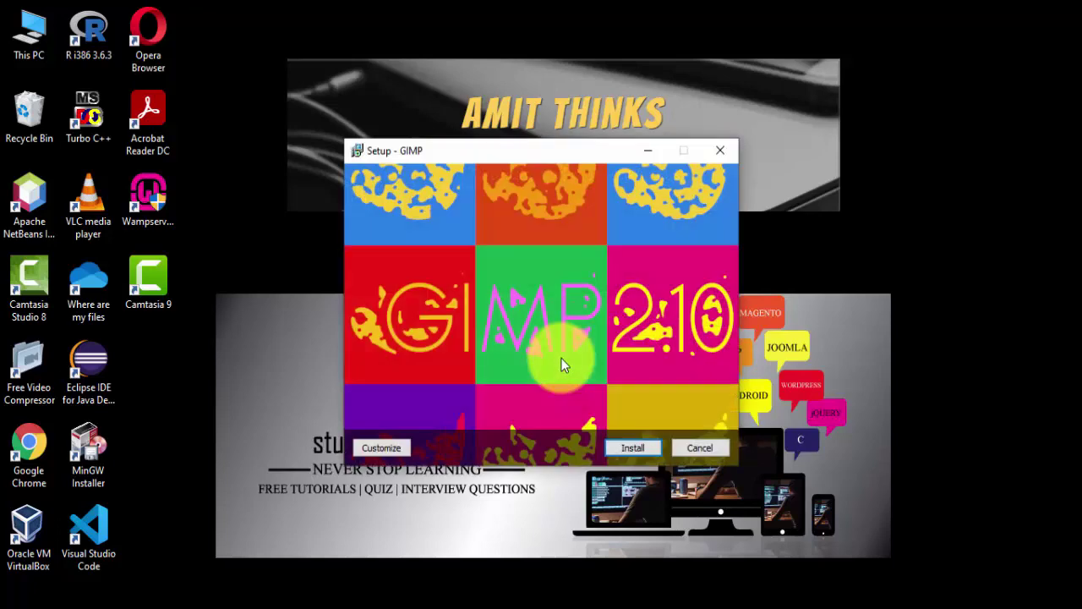
left_click(636, 447)
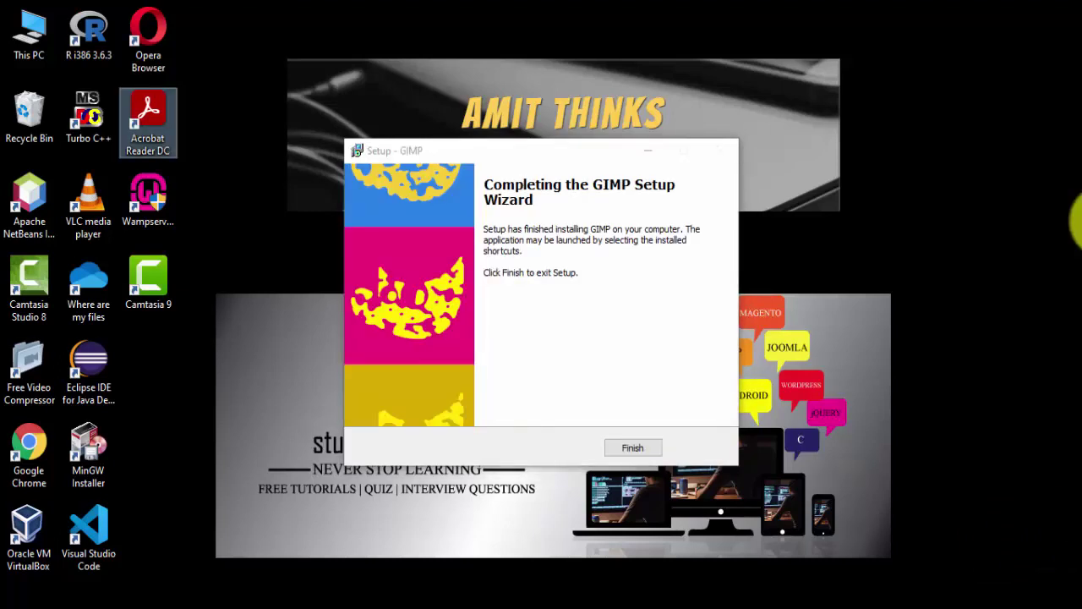
left_click(646, 446)
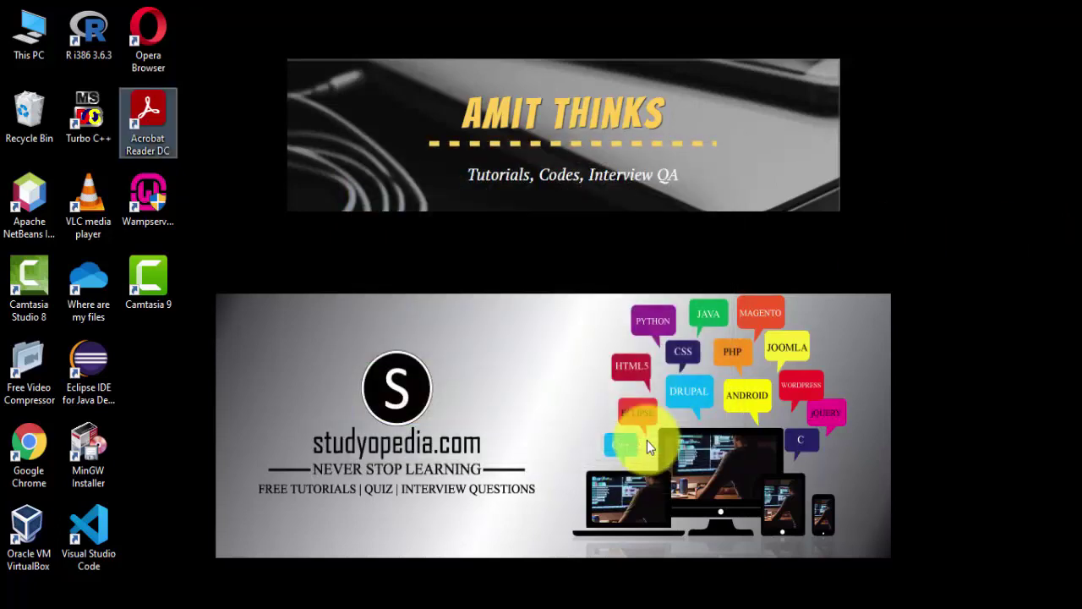
Search 'gim' in the Start menu and launch GIMP 2.10.20.
key("super")
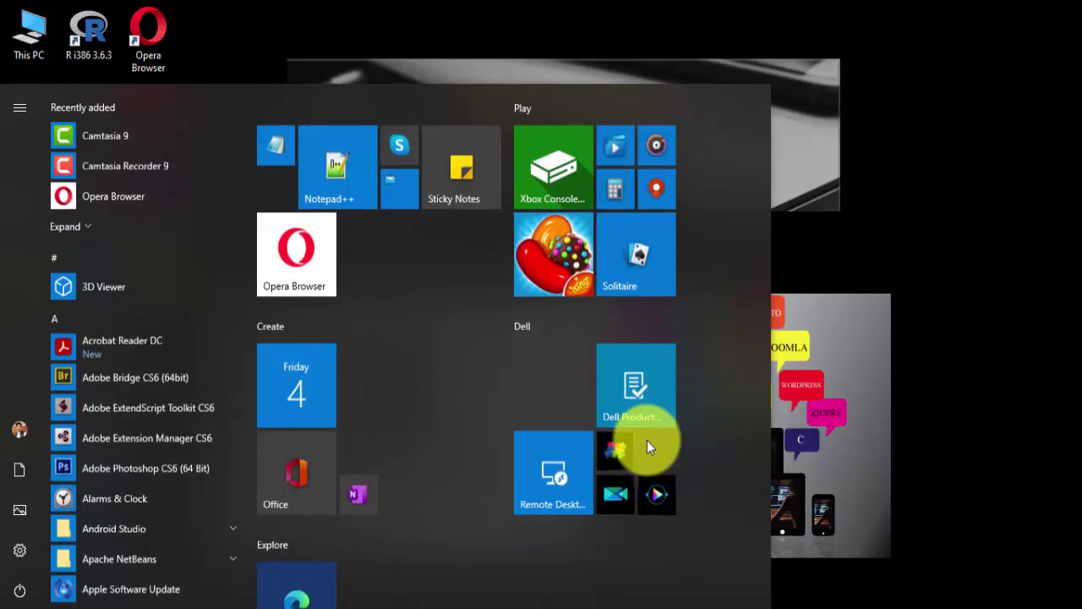
type("gim")
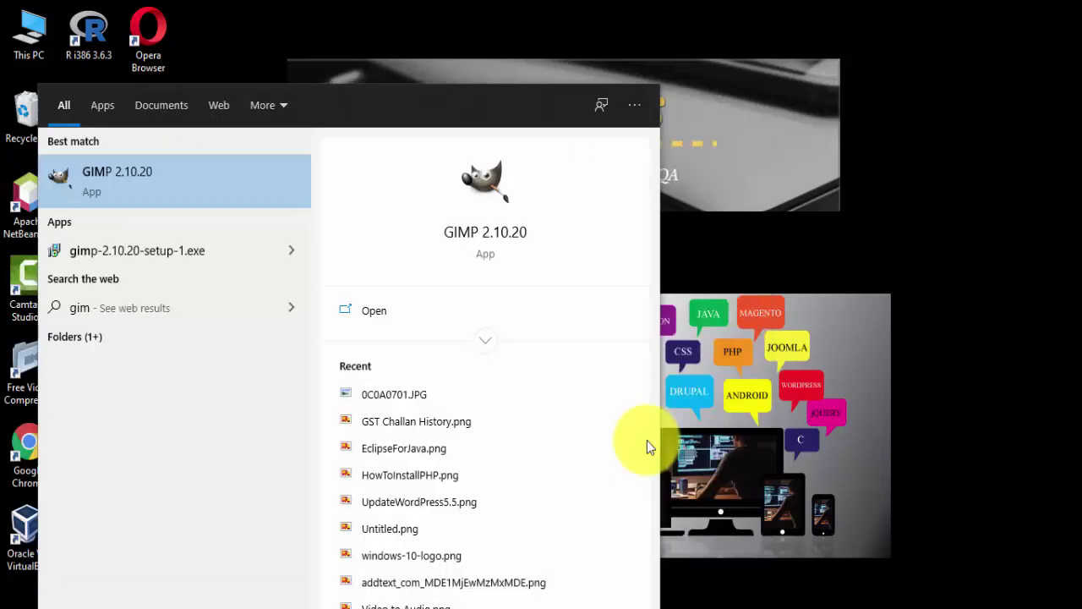
left_click(169, 195)
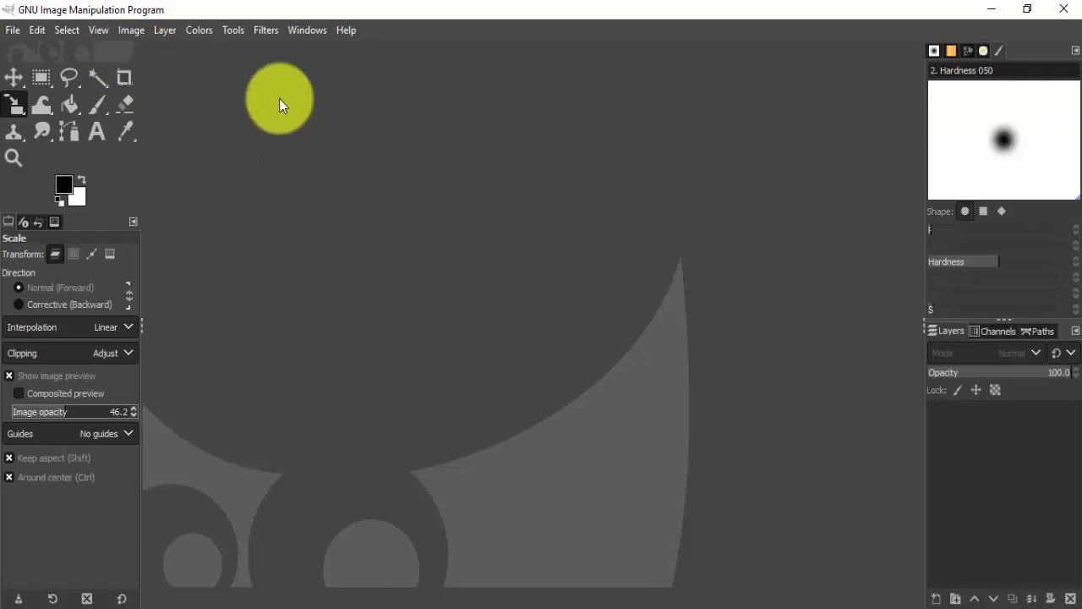
Open UpdateWordPress5.5.png from Recently Used via File > Open.
left_click(13, 32)
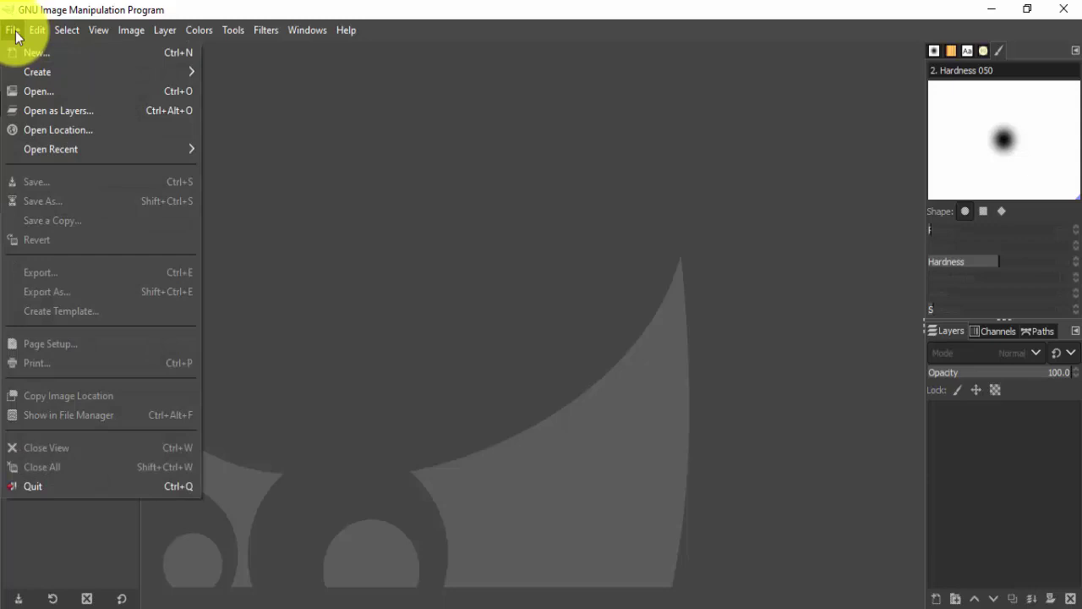
left_click(59, 91)
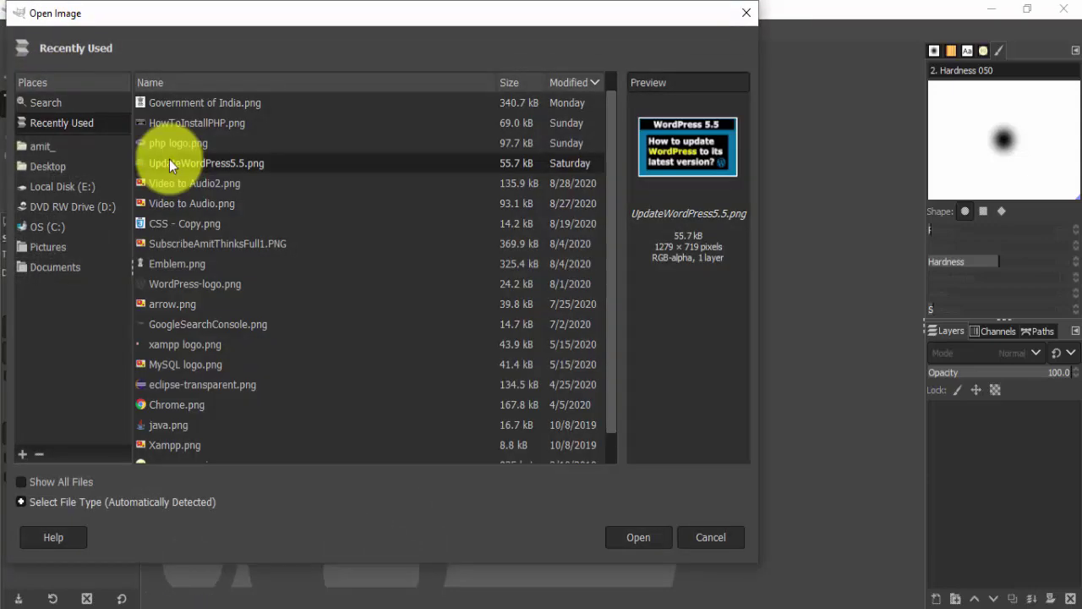
left_click(643, 537)
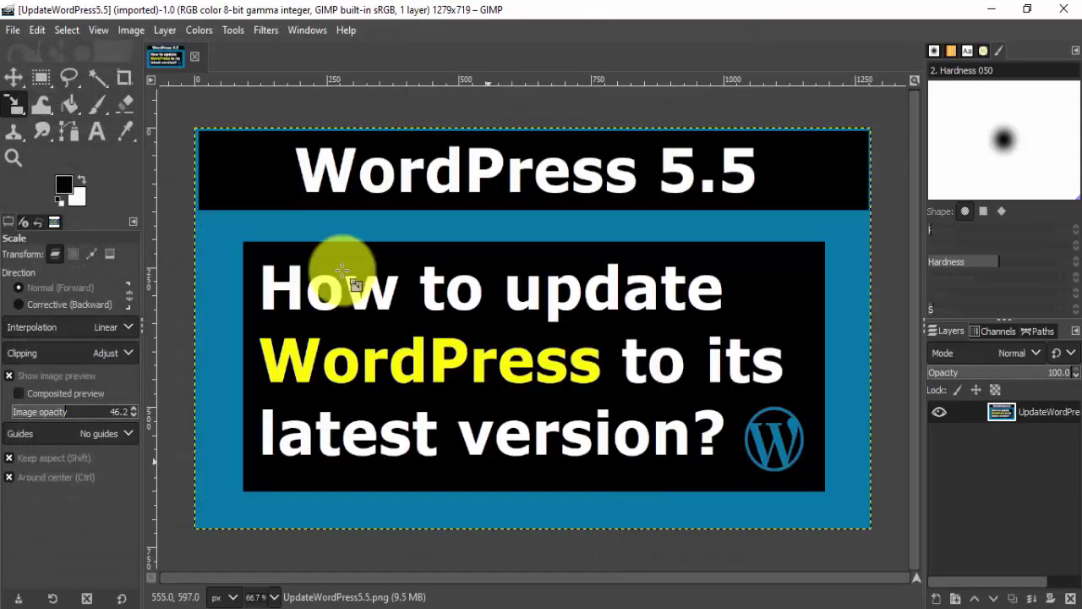
With the Crop tool, crop the image to the inner blue panel at 1165×512.
right_click(325, 221)
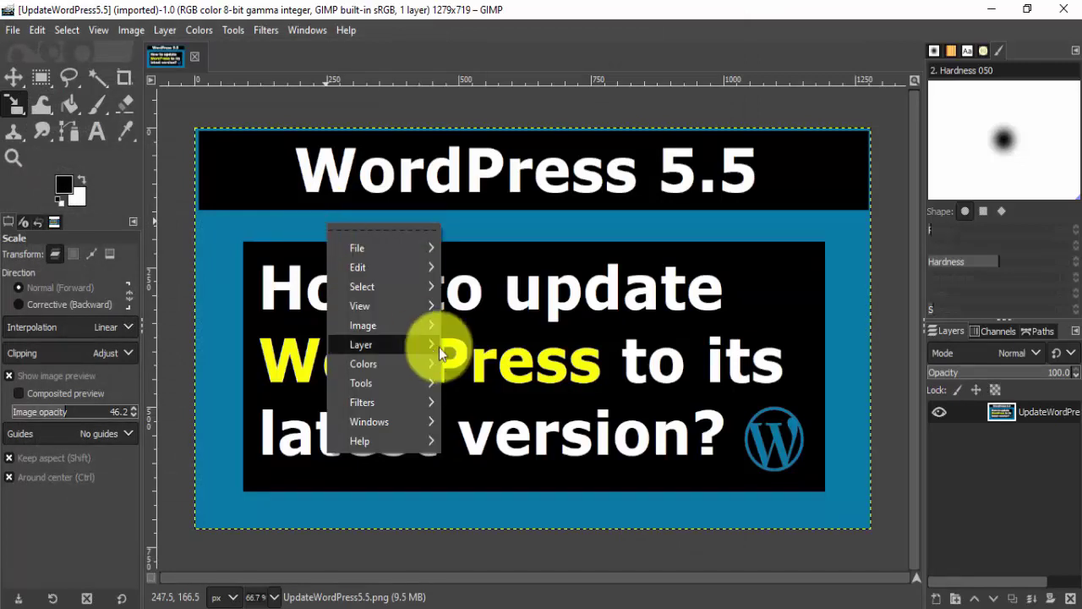
mouse_move(415, 387)
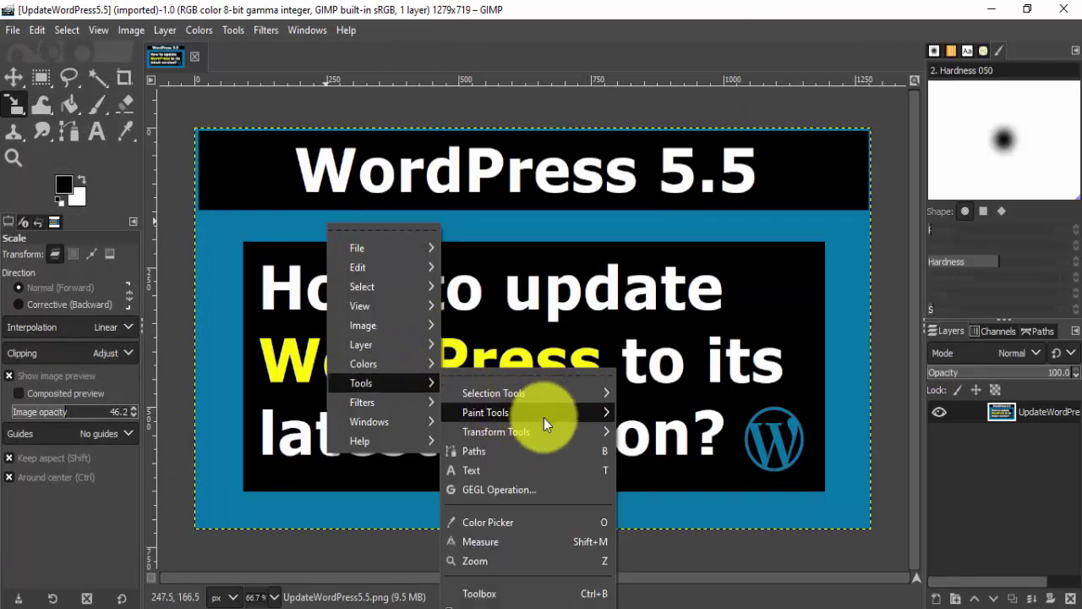
mouse_move(595, 435)
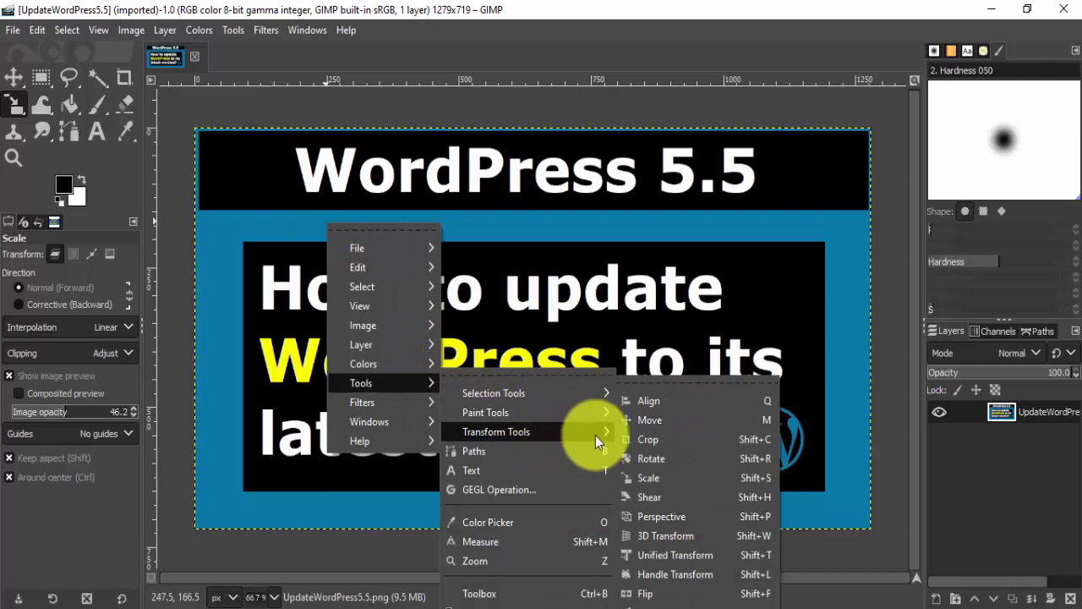
left_click(646, 439)
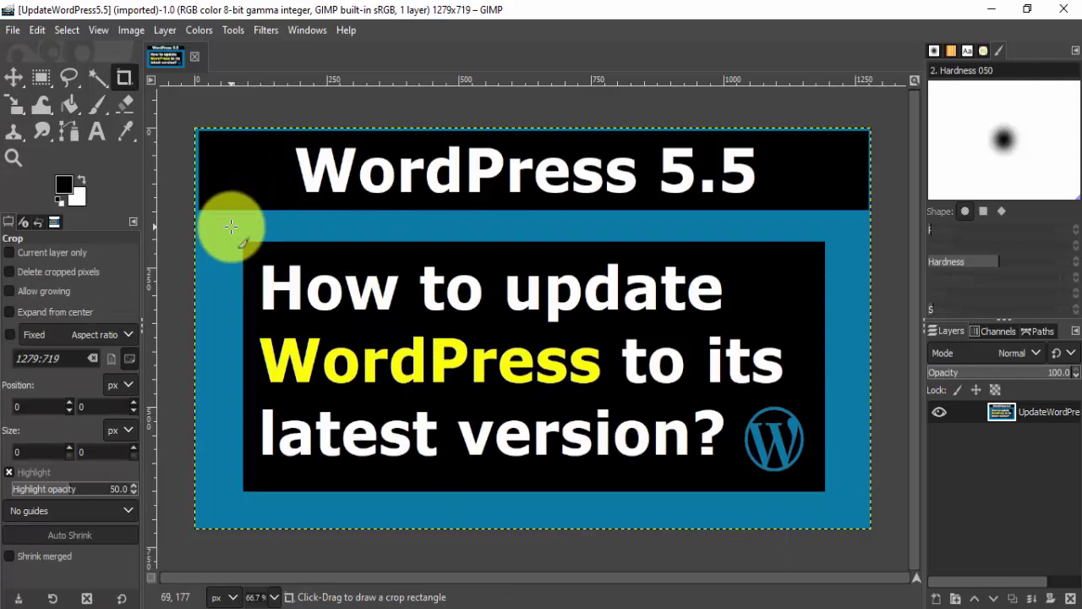
left_click_drag(228, 224, 845, 510)
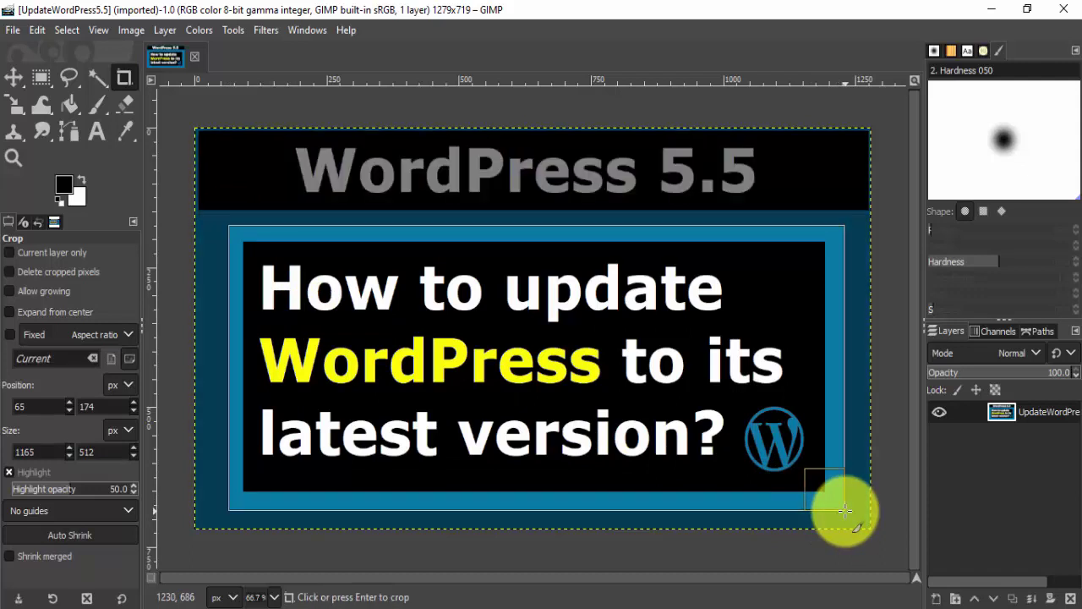
left_click(845, 510)
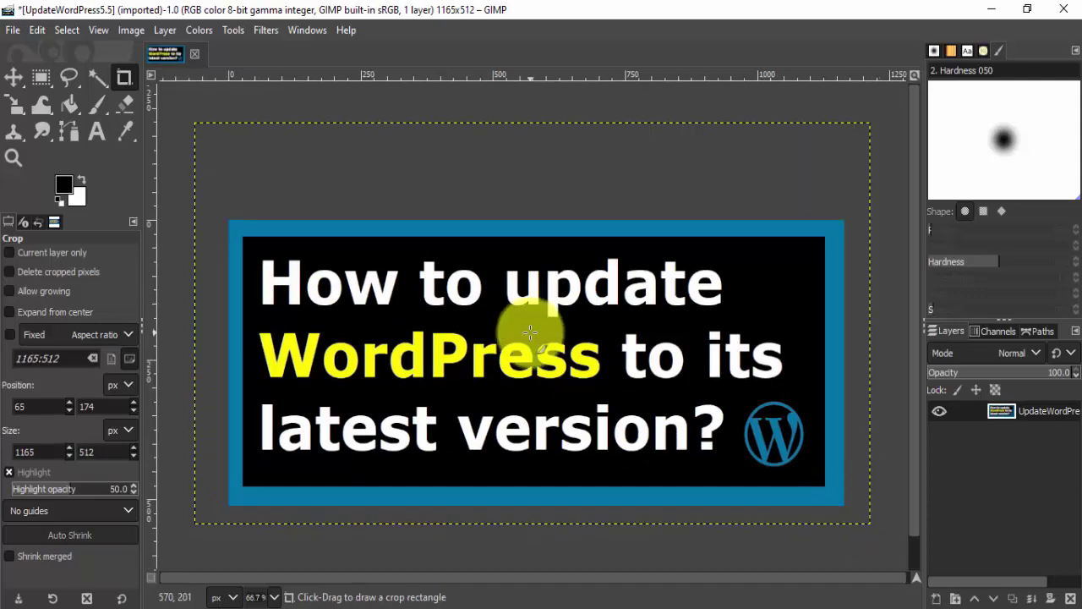
right_click(390, 275)
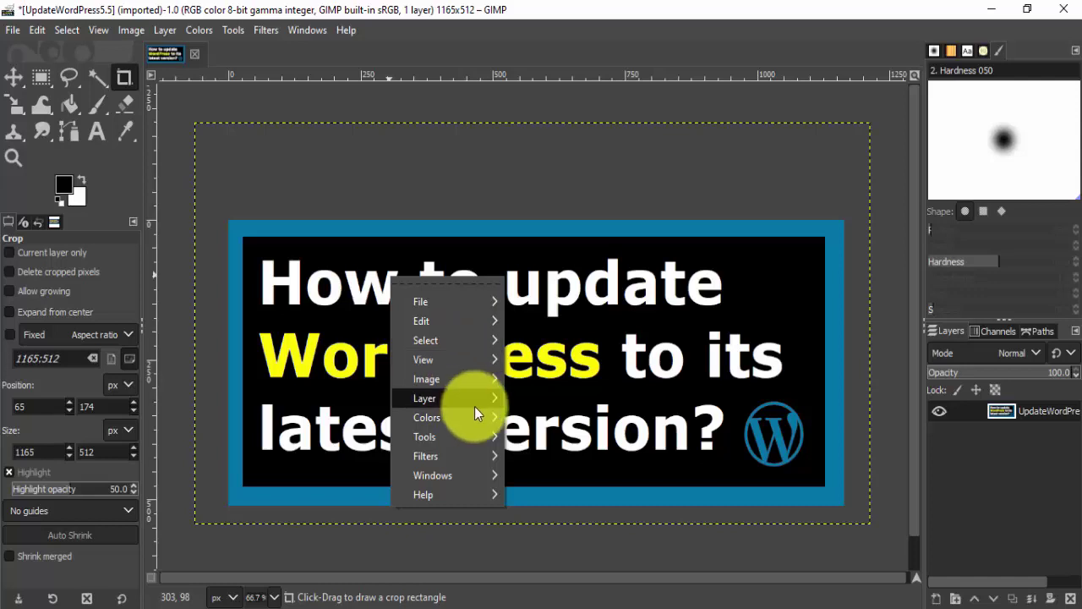
mouse_move(488, 436)
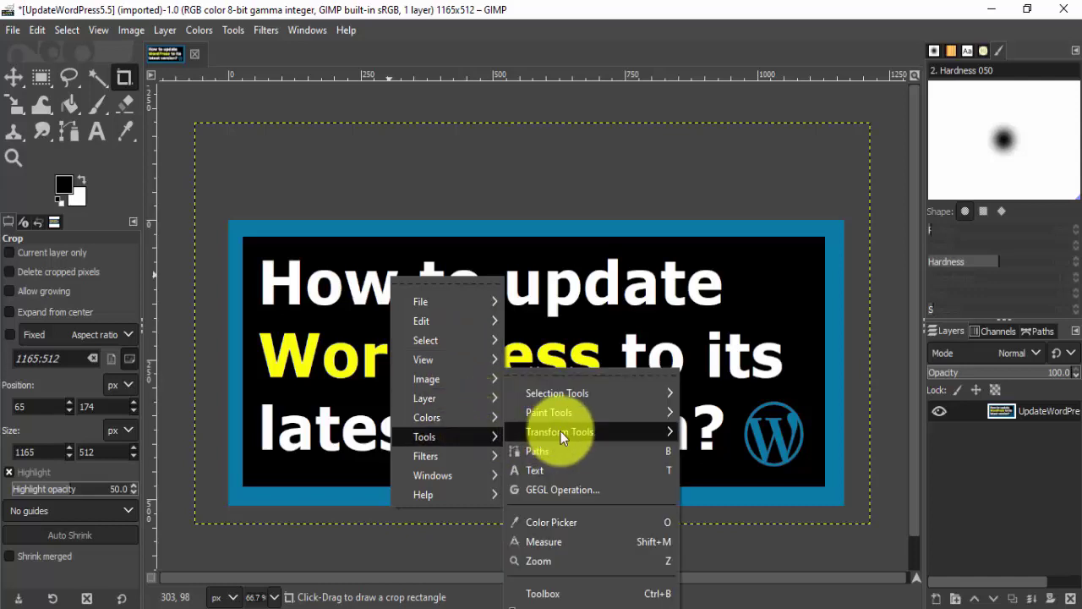
mouse_move(560, 431)
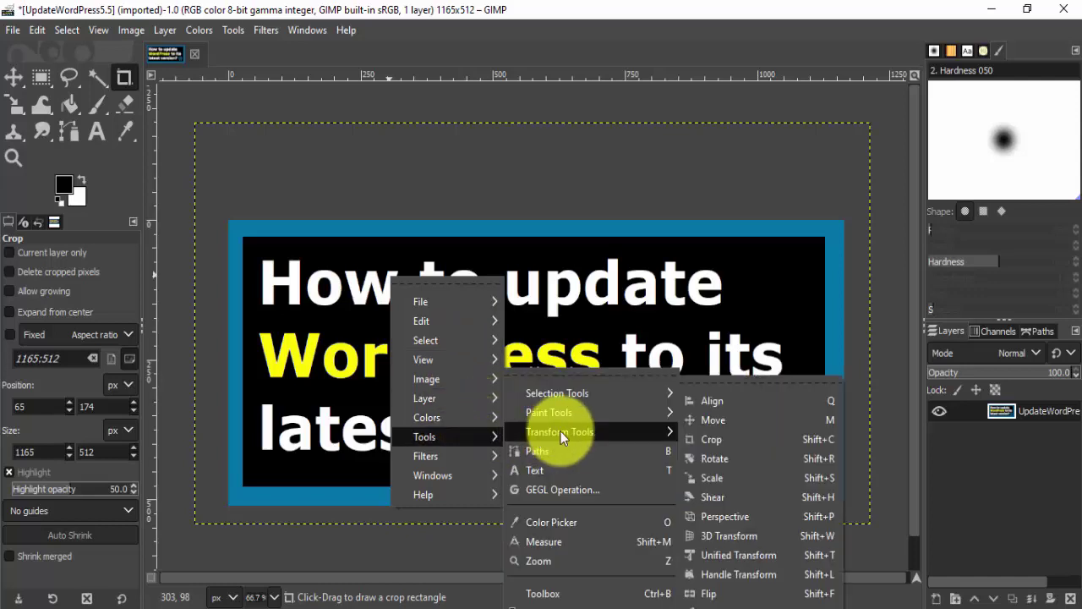
left_click(745, 463)
key("Escape")
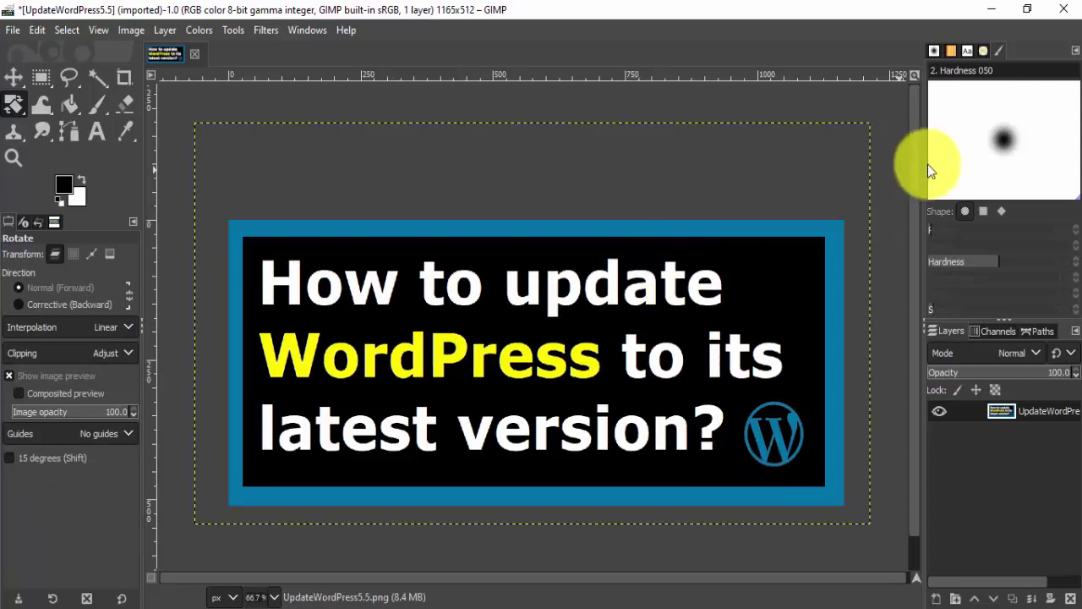
left_click(709, 279)
left_click(752, 128)
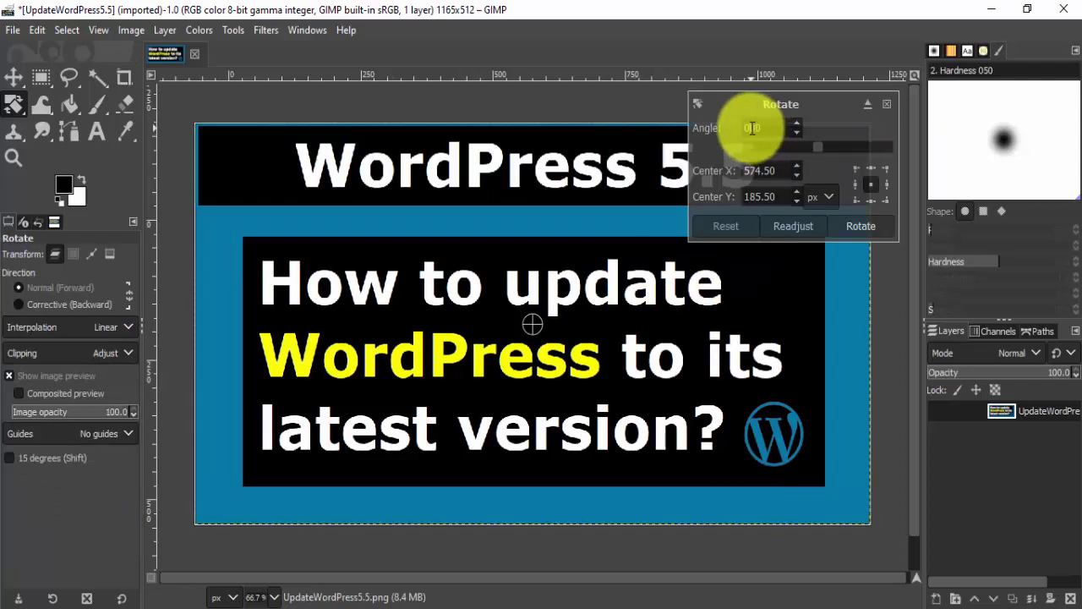
type("30")
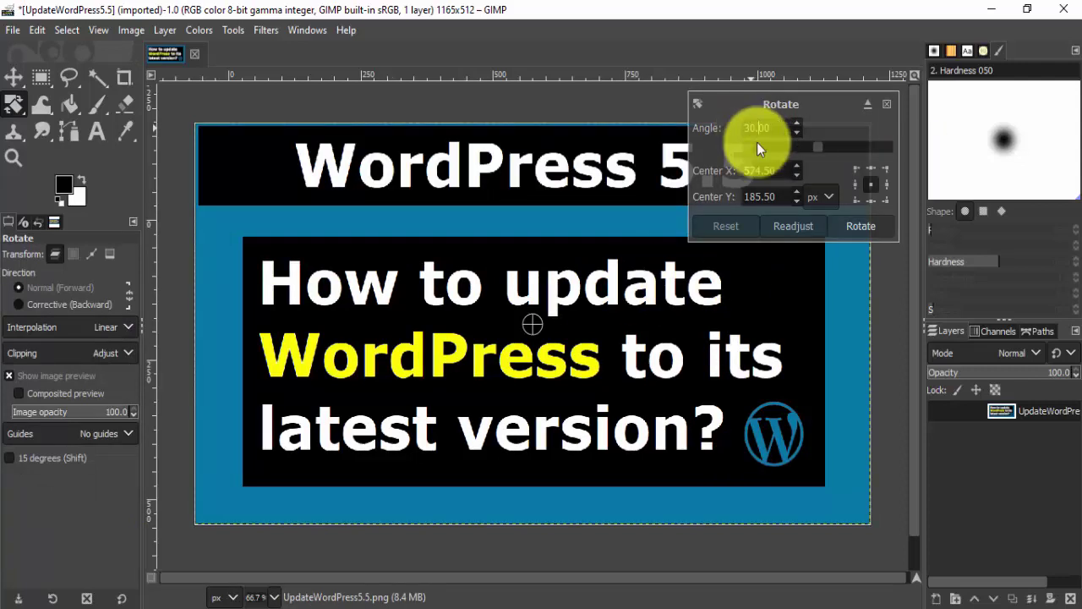
left_click(884, 224)
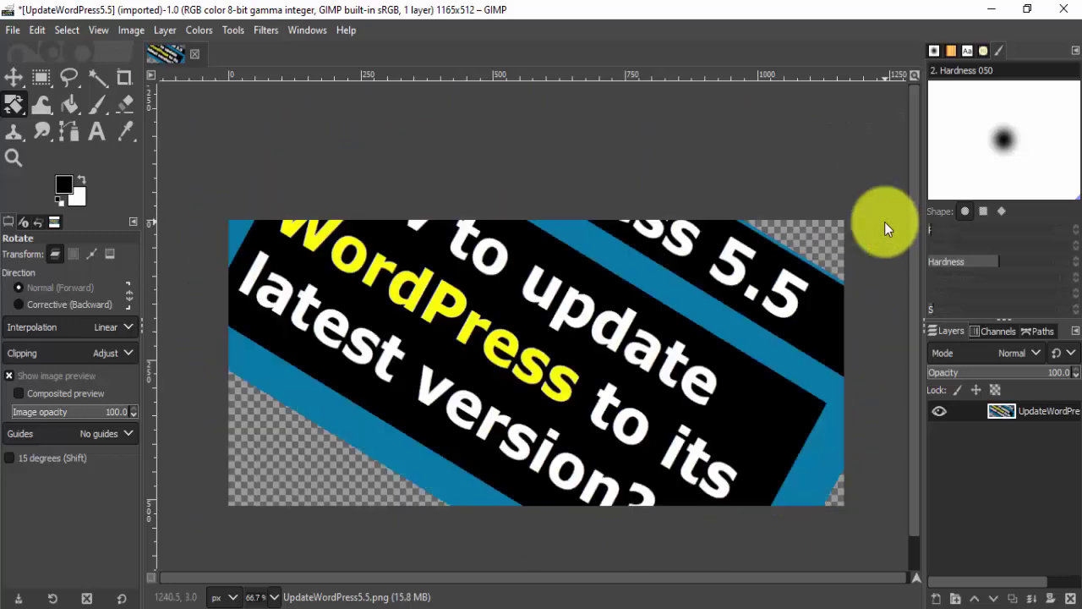
left_click(642, 324)
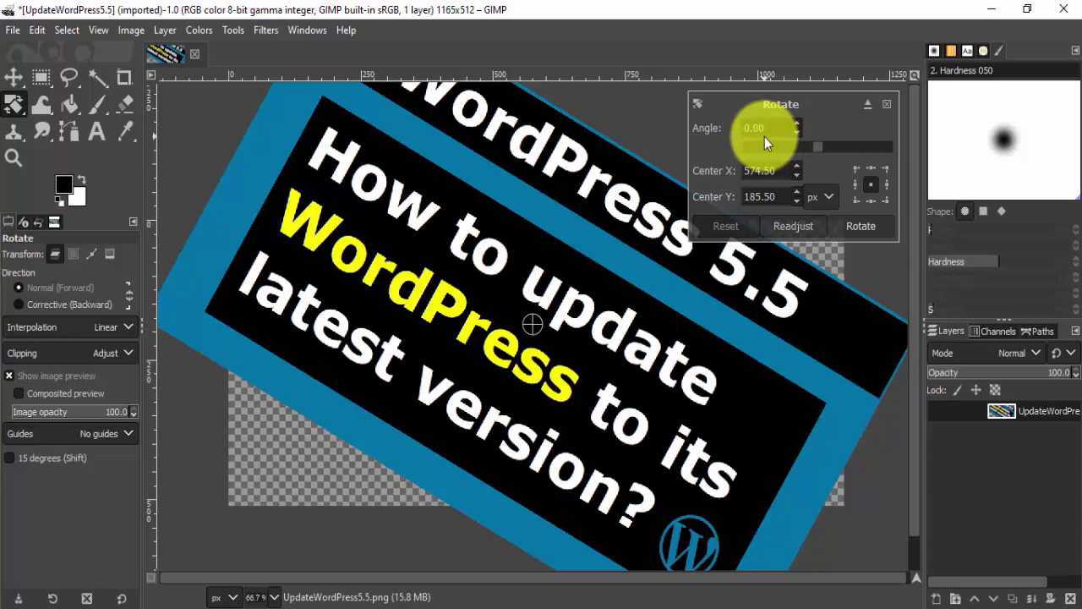
left_click(796, 227)
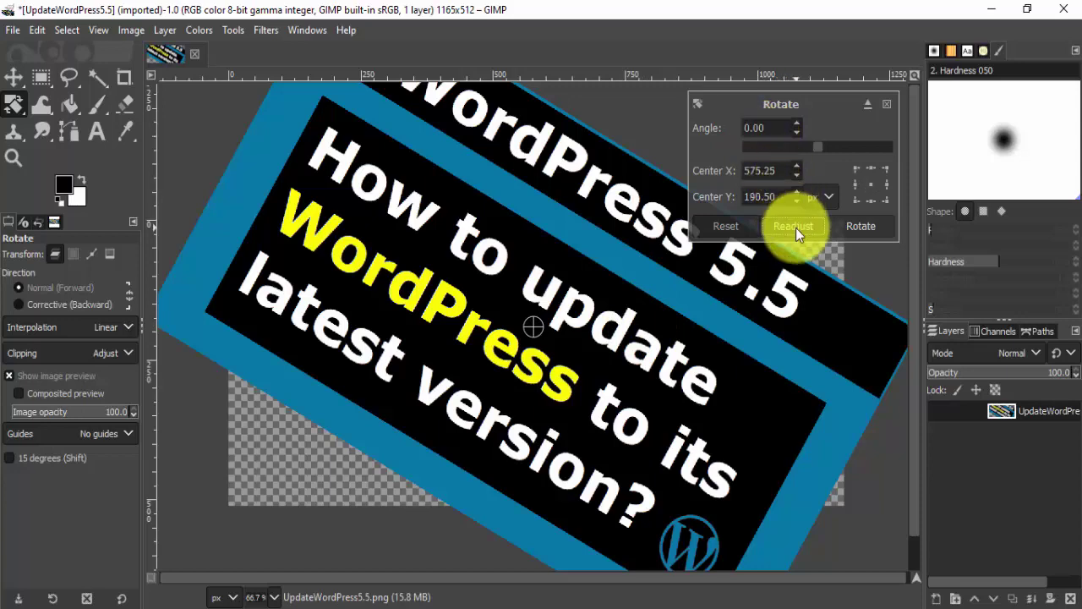
left_click_drag(536, 342, 450, 366)
key("shift+s")
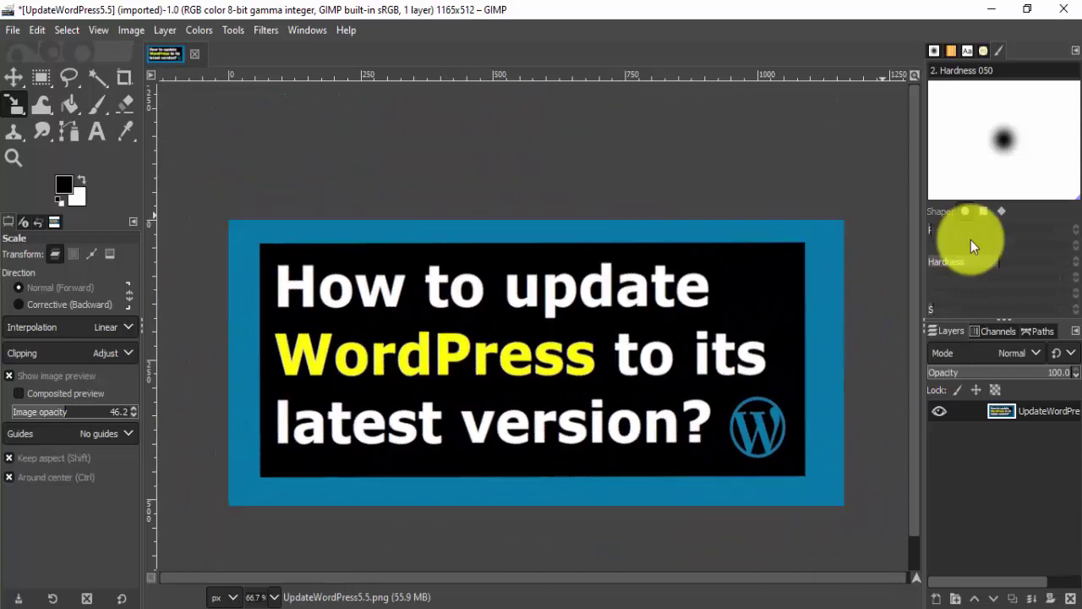